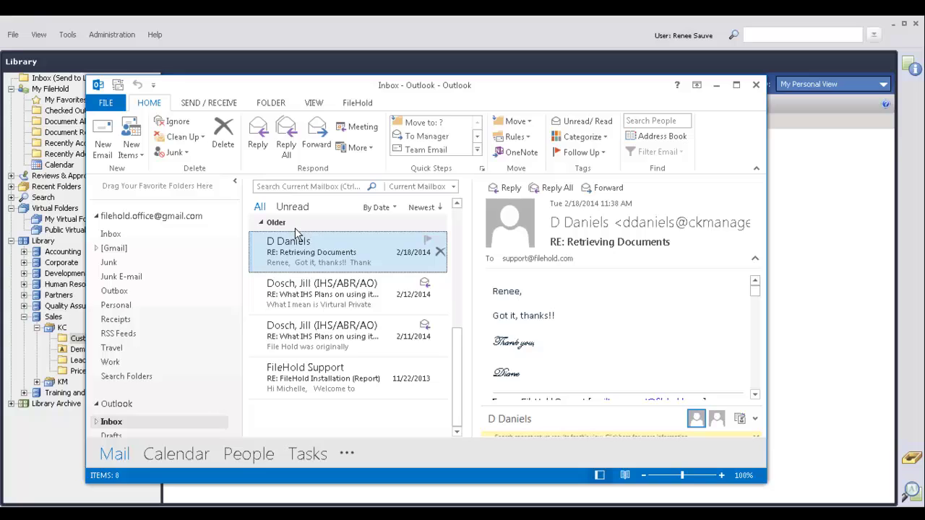
pyautogui.doubleClick(310, 244)
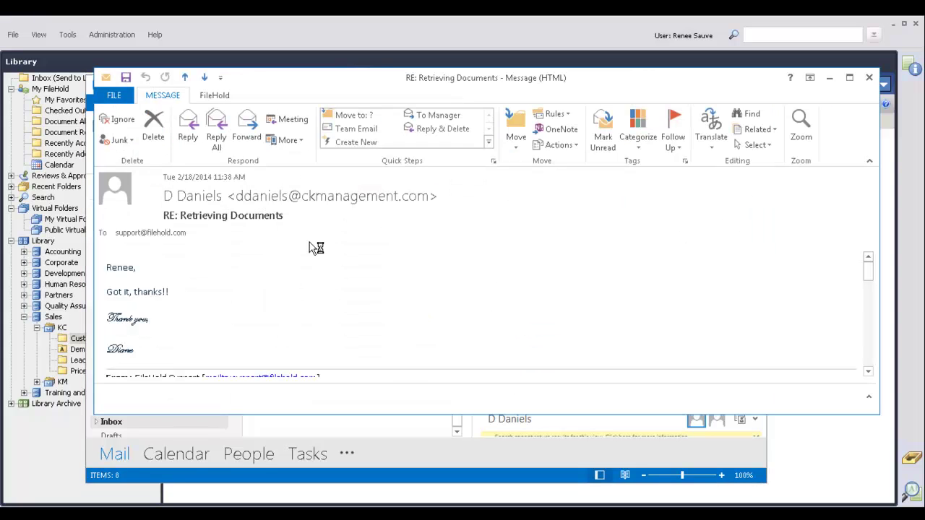
pyautogui.click(214, 96)
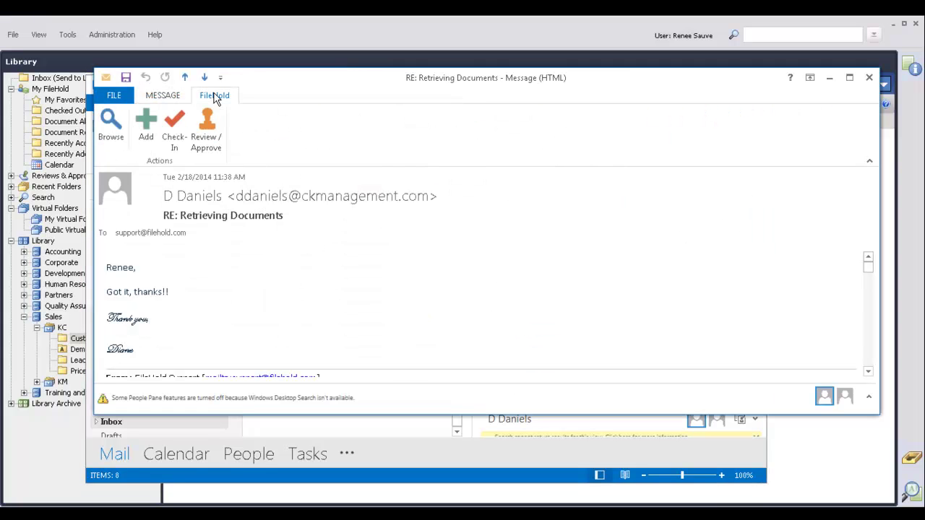
pyautogui.click(147, 134)
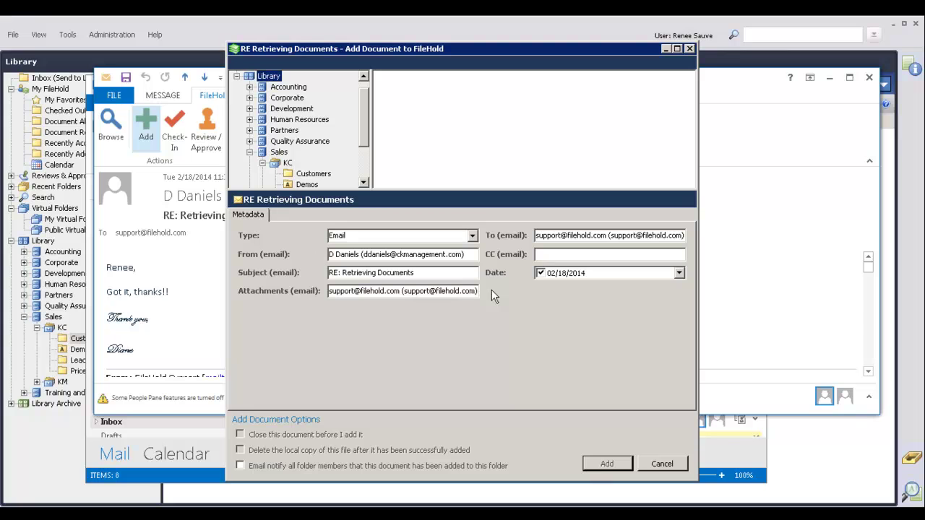
pyautogui.click(662, 464)
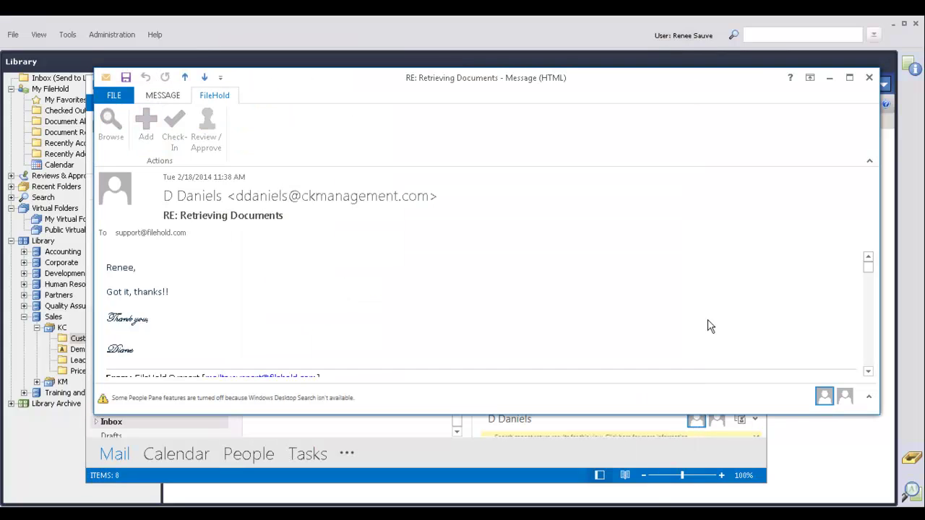
pyautogui.click(870, 77)
pyautogui.moveTo(346, 91); pyautogui.dragTo(626, 87)
pyautogui.moveTo(571, 249); pyautogui.dragTo(276, 197)
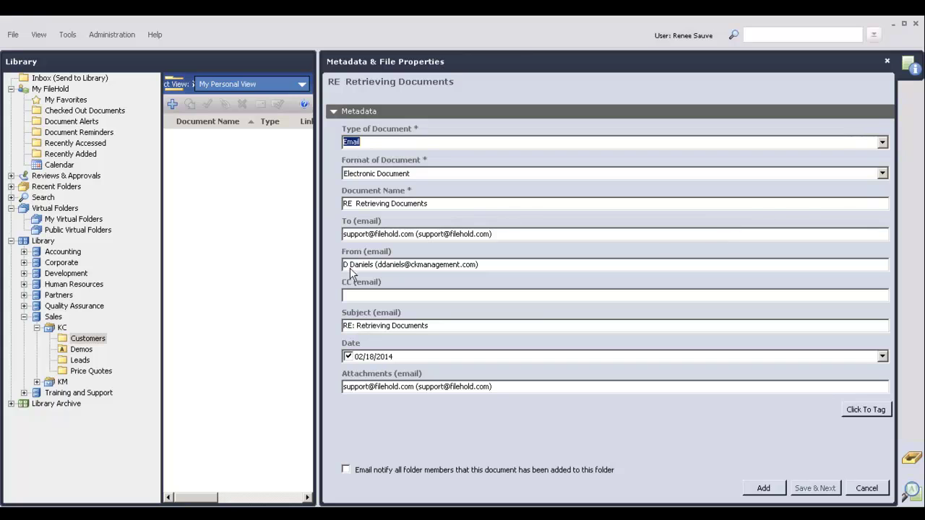
pyautogui.click(866, 488)
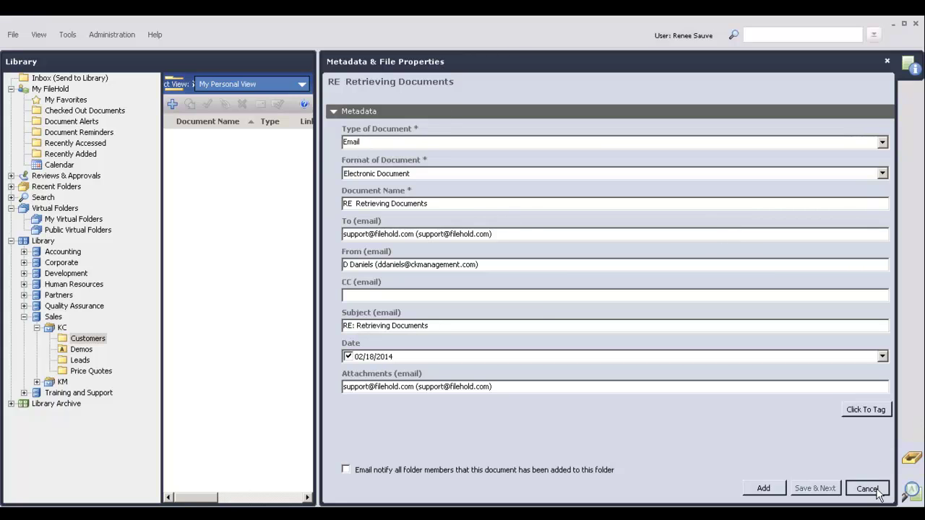
pyautogui.hotkey('alt', 'Tab')
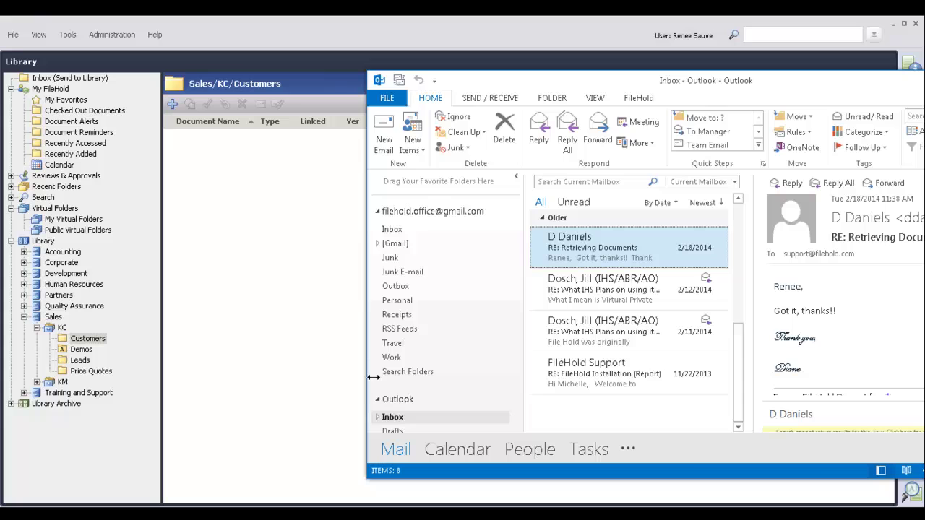
pyautogui.moveTo(450, 81); pyautogui.dragTo(289, 83)
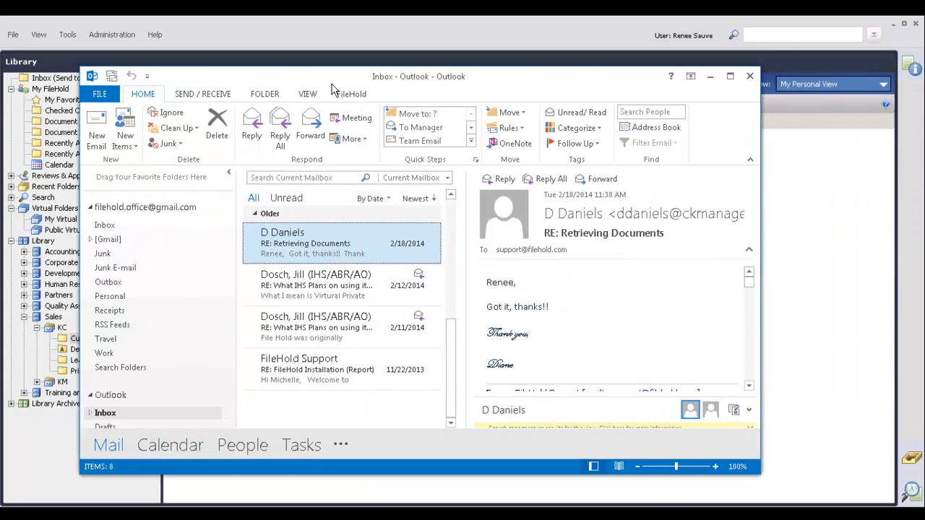
# Maximize Outlook, expand Inbox to view the empty FileHold Emails subfolder, then go back to Inbox.
pyautogui.click(730, 81)
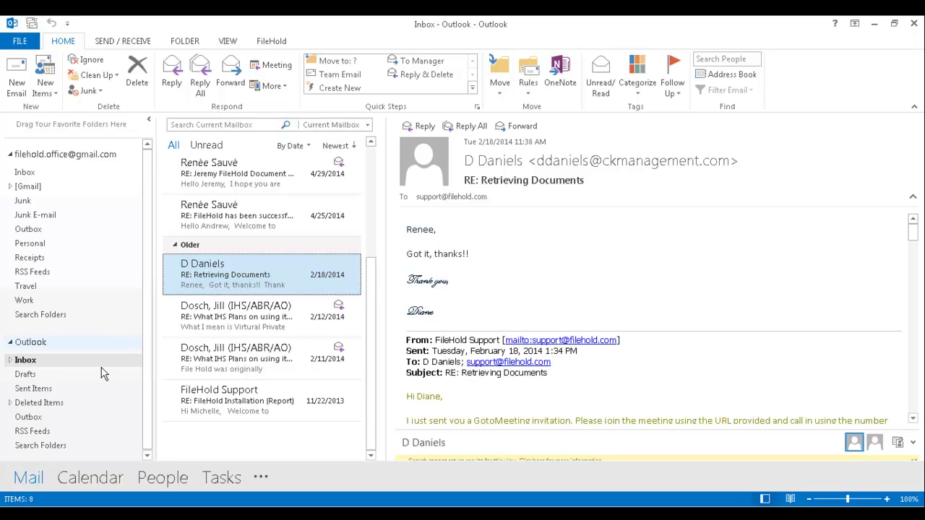
pyautogui.click(10, 361)
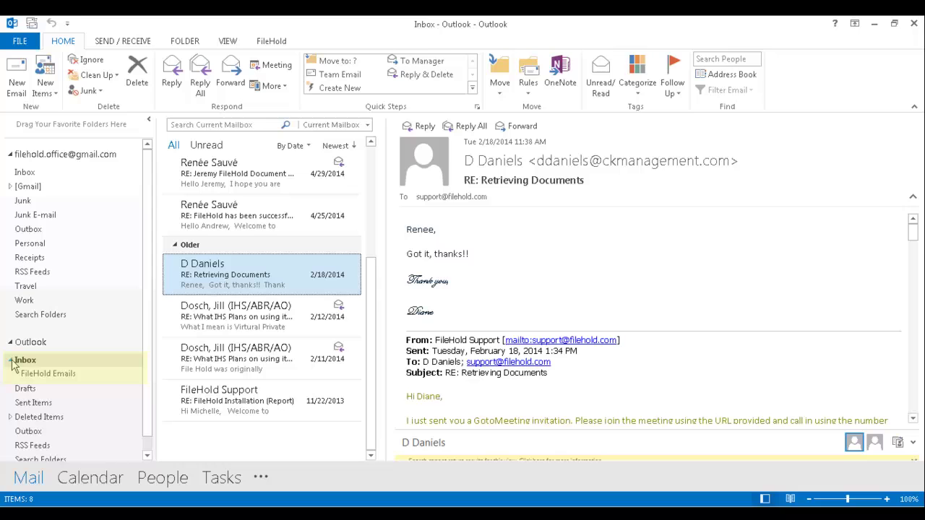
pyautogui.click(60, 382)
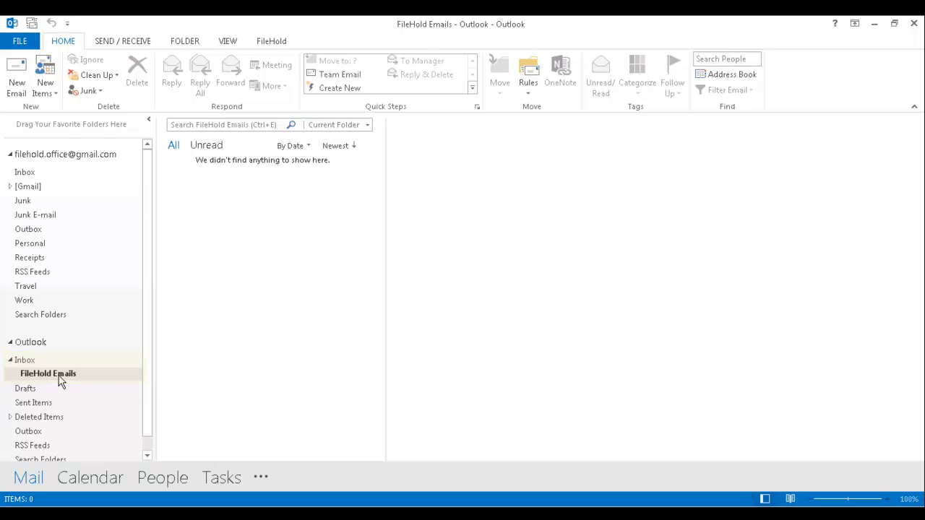
pyautogui.click(26, 360)
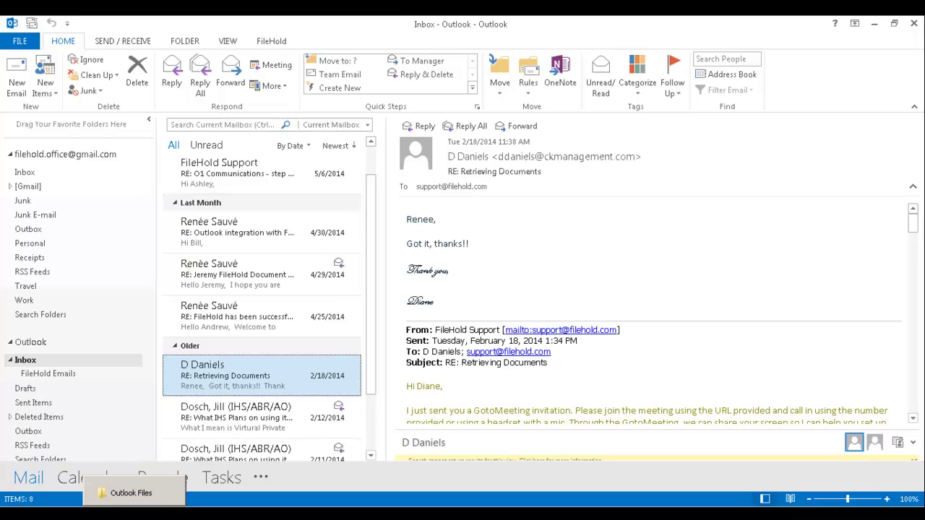
# Create a folder named 'FileHold Emails from Outlook' on Local Disk (C:), then close Explorer.
pyautogui.click(133, 493)
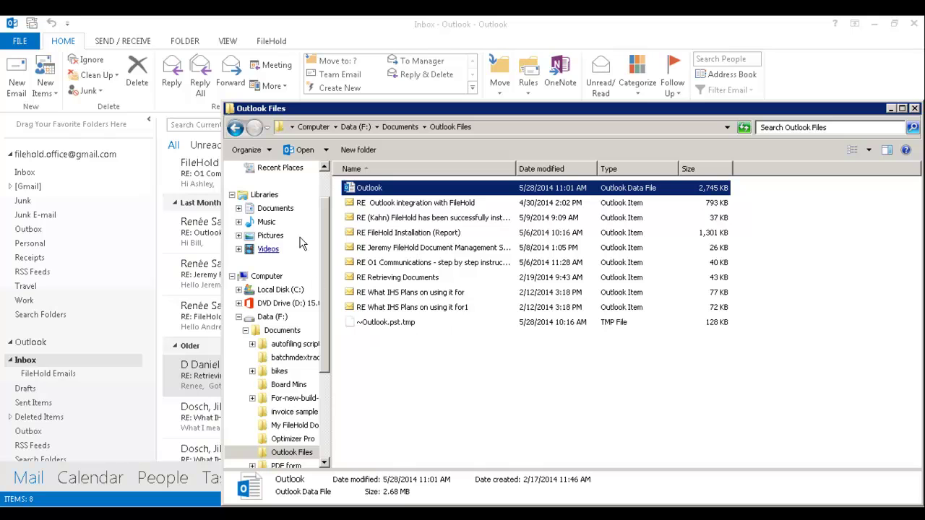
pyautogui.click(292, 295)
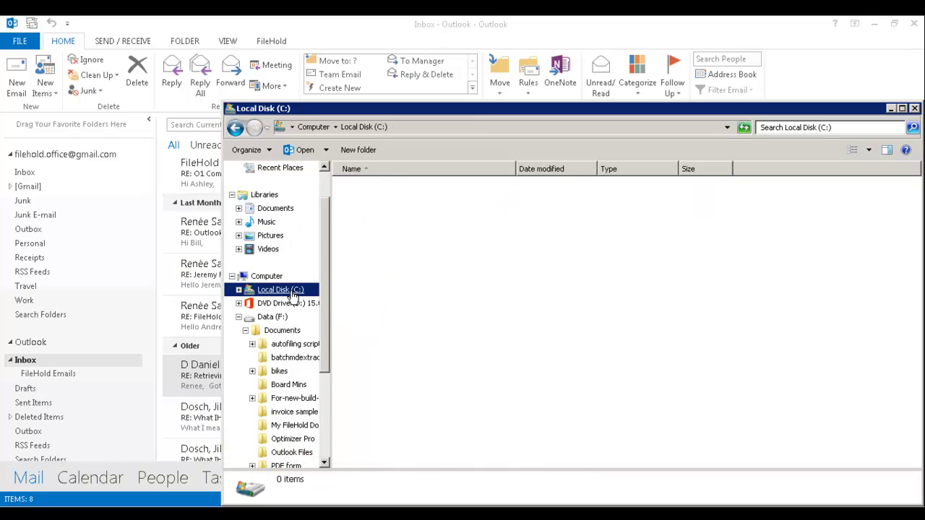
pyautogui.click(362, 150)
pyautogui.write('F')
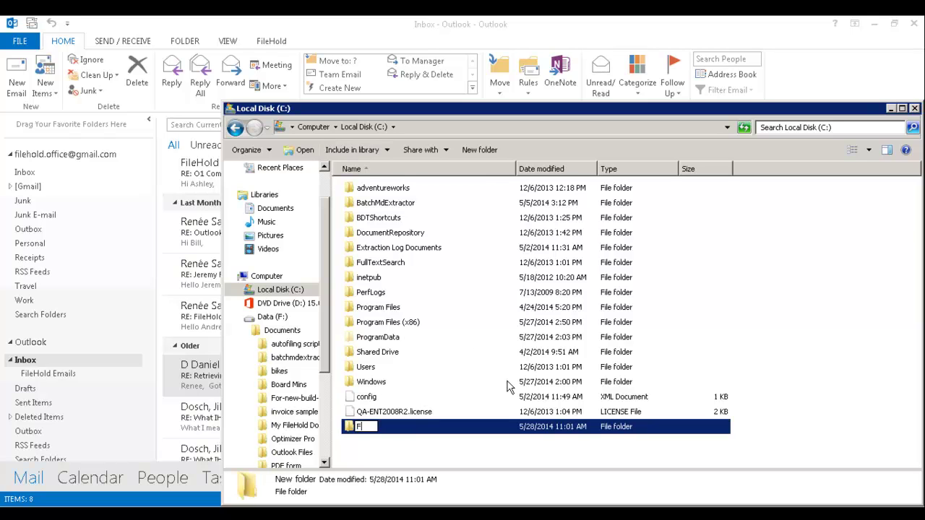
pyautogui.write('ileHold Emails ')
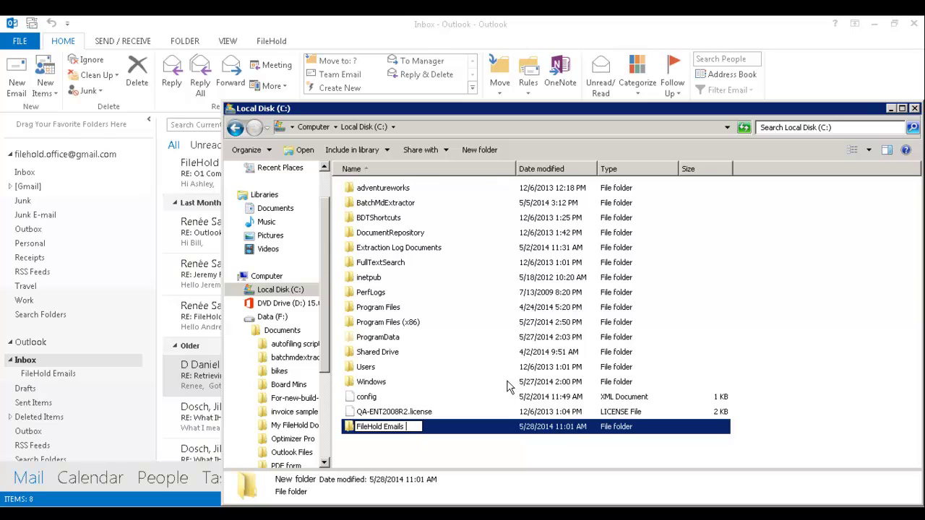
pyautogui.write('from Outlook')
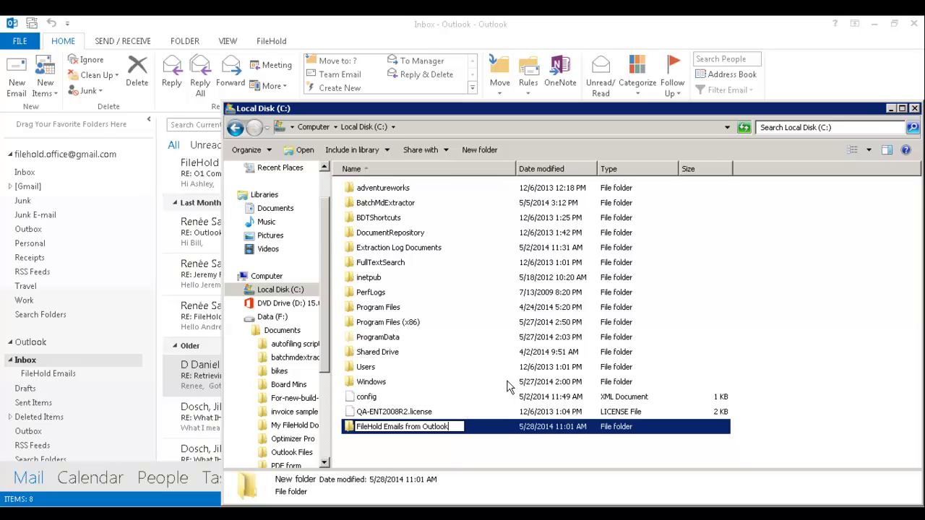
pyautogui.press('Return')
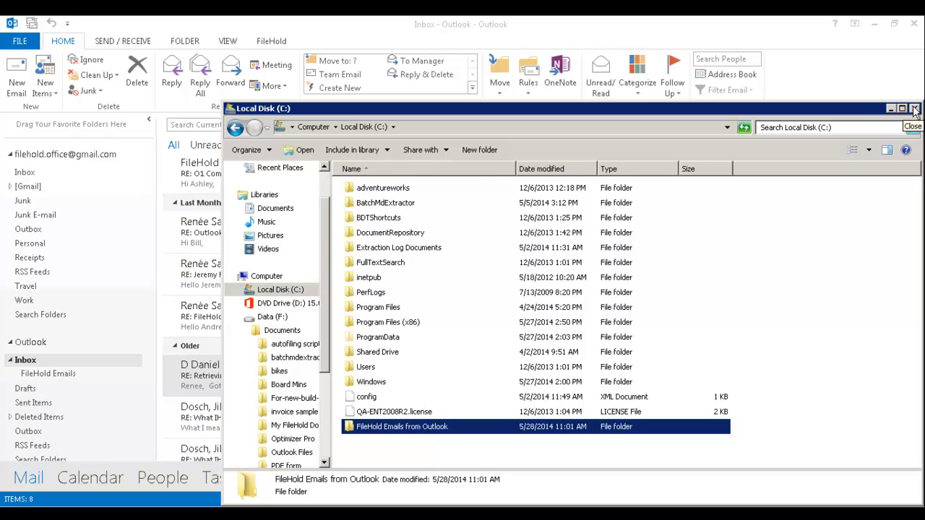
pyautogui.click(892, 108)
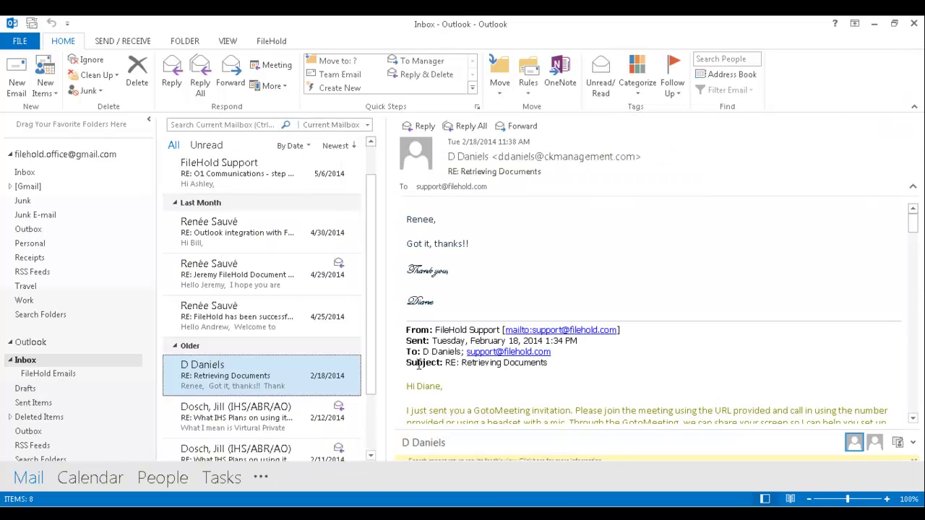
# Enable the FileHold Outlook watched folder and set it to watch Inbox > FileHold Emails.
pyautogui.click(276, 45)
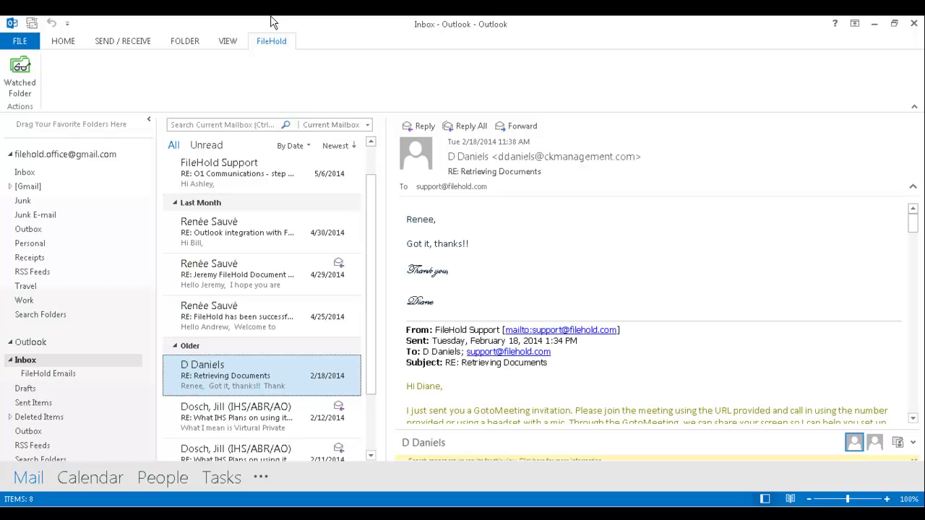
pyautogui.moveTo(271, 17)
pyautogui.click(24, 81)
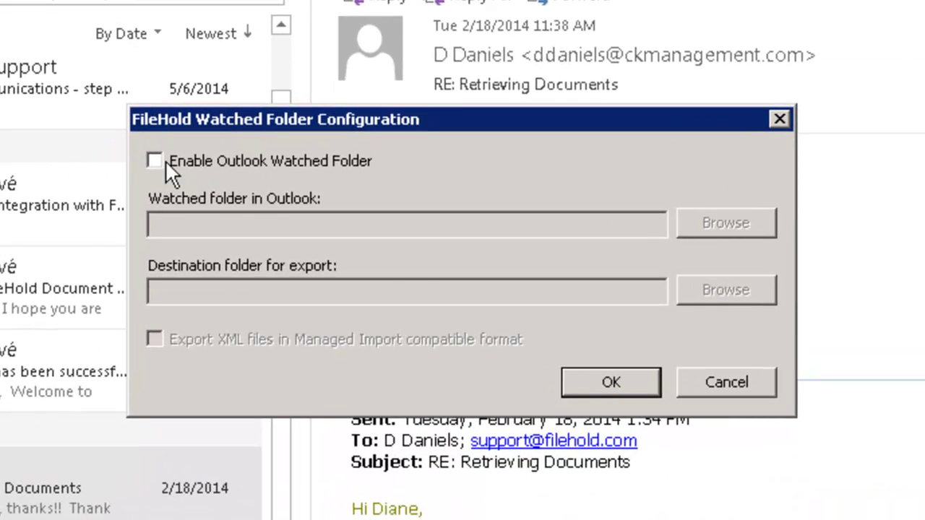
pyautogui.click(155, 161)
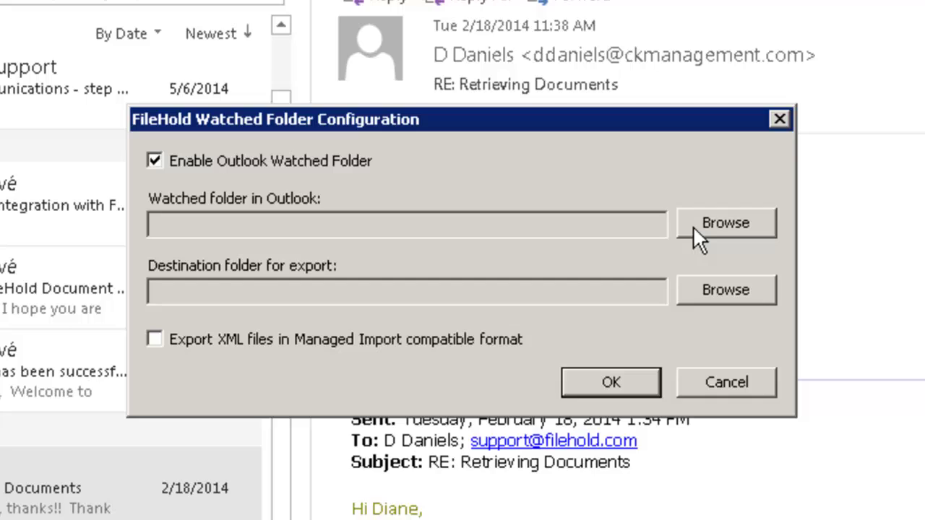
pyautogui.click(725, 224)
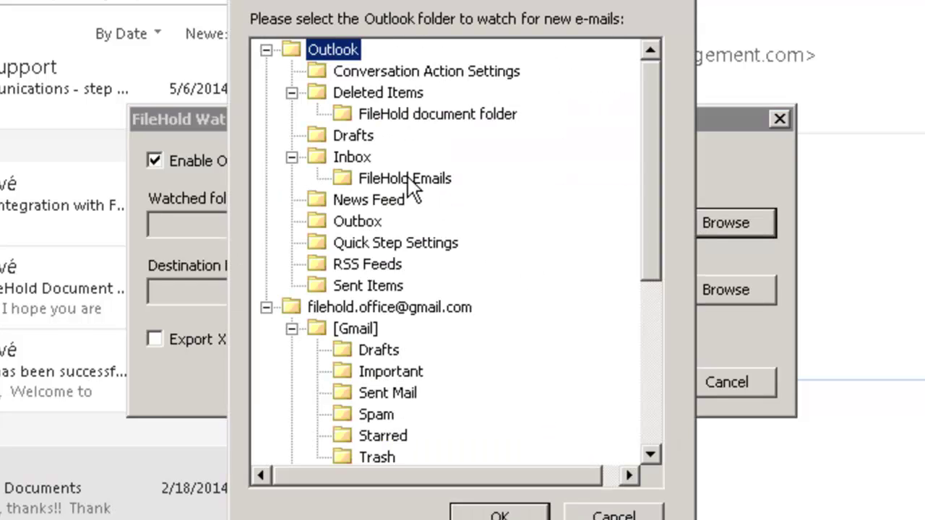
pyautogui.click(408, 178)
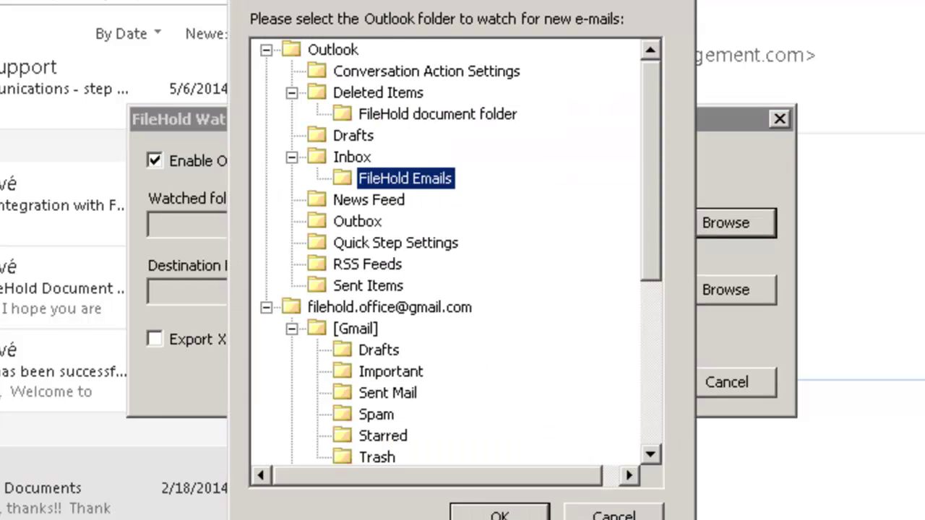
pyautogui.click(497, 514)
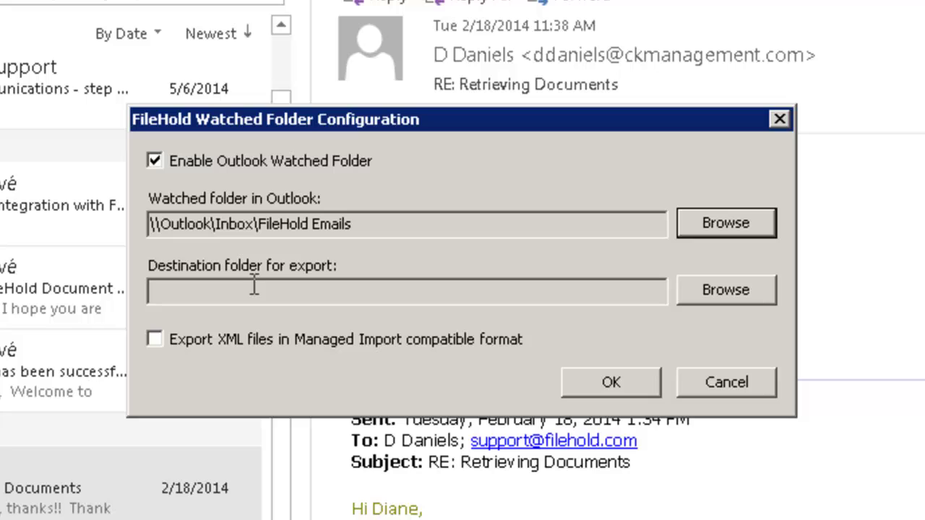
# Set the export destination folder to C:\FileHold Emails from Outlook.
pyautogui.click(745, 293)
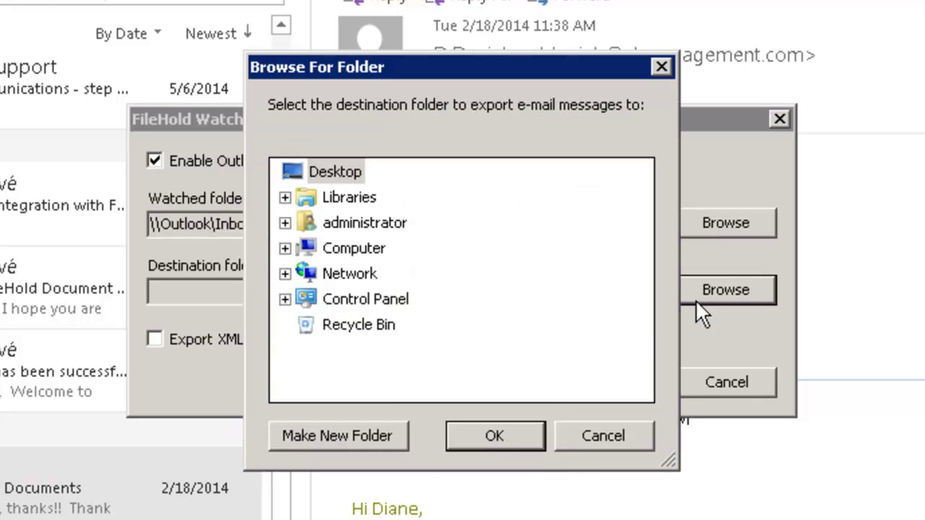
pyautogui.click(284, 248)
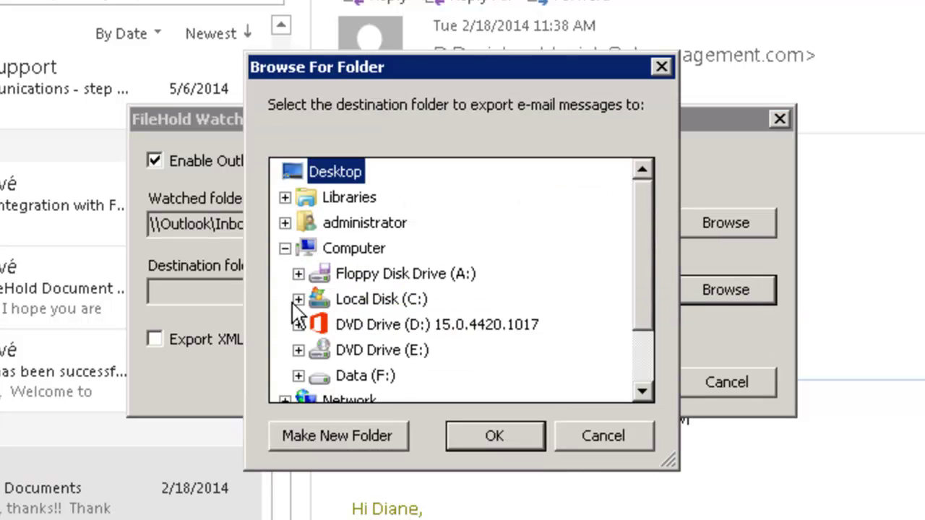
pyautogui.click(298, 299)
pyautogui.moveTo(643, 278)
pyautogui.mouseDown()
pyautogui.moveTo(647, 316)
pyautogui.moveTo(645, 269)
pyautogui.mouseUp()
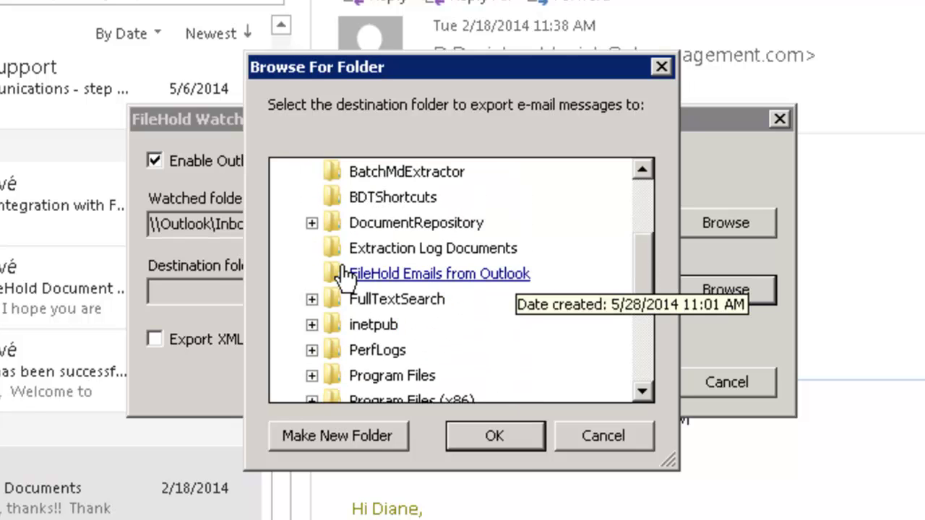
pyautogui.click(402, 278)
pyautogui.click(506, 440)
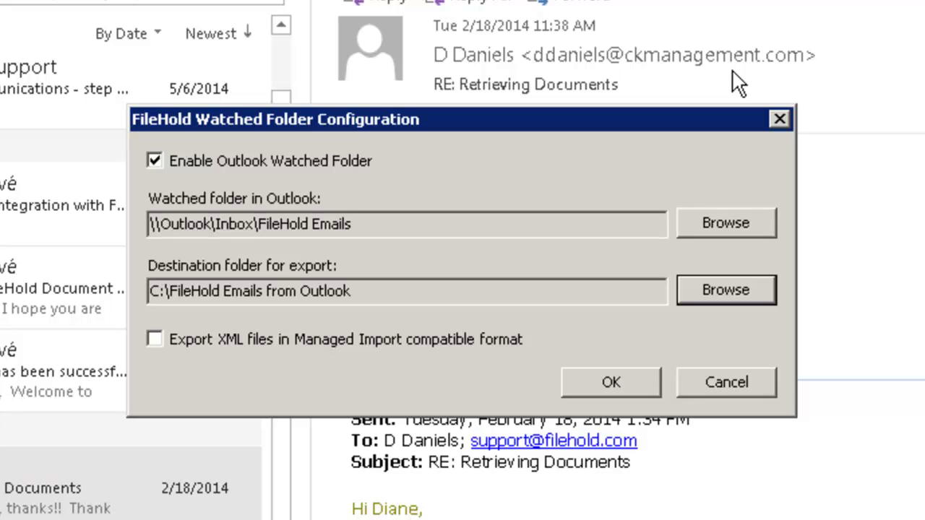
# Turn on the Export XML files in Managed Import compatible format option.
pyautogui.click(154, 340)
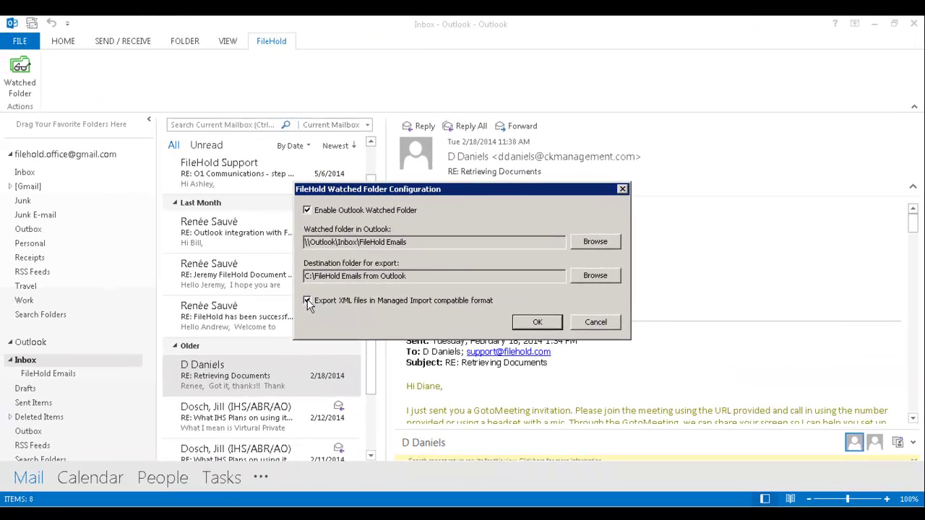
# Save the watched-folder settings and move RE: Retrieving Documents plus another email into FileHold Emails.
pyautogui.click(533, 327)
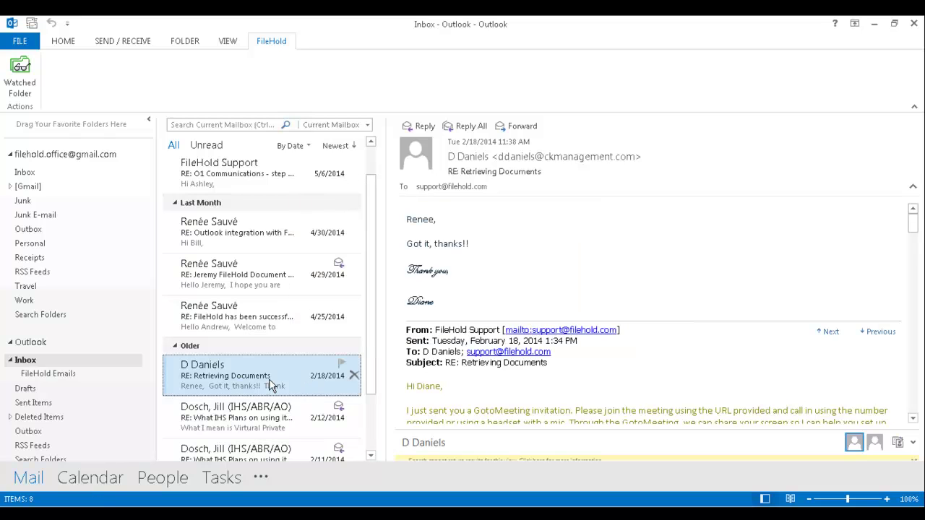
pyautogui.moveTo(216, 383); pyautogui.dragTo(71, 381)
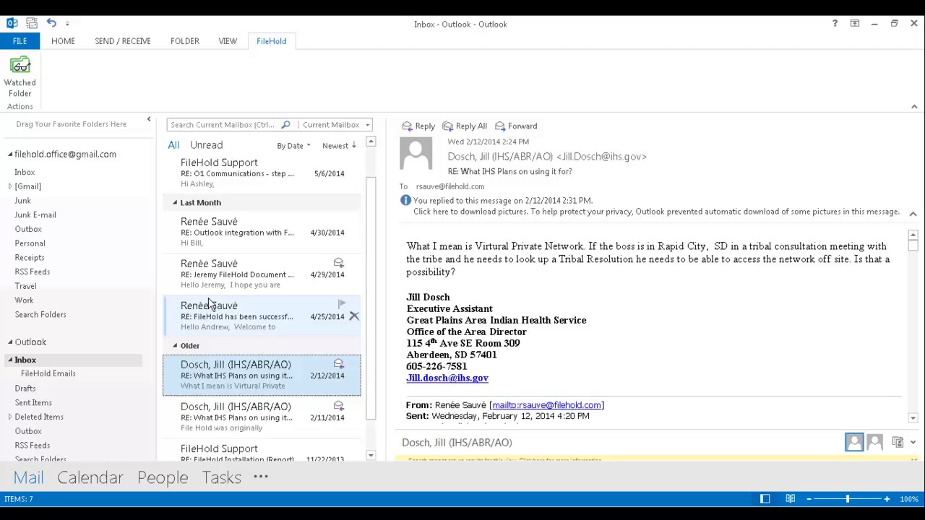
pyautogui.moveTo(213, 310); pyautogui.dragTo(74, 384)
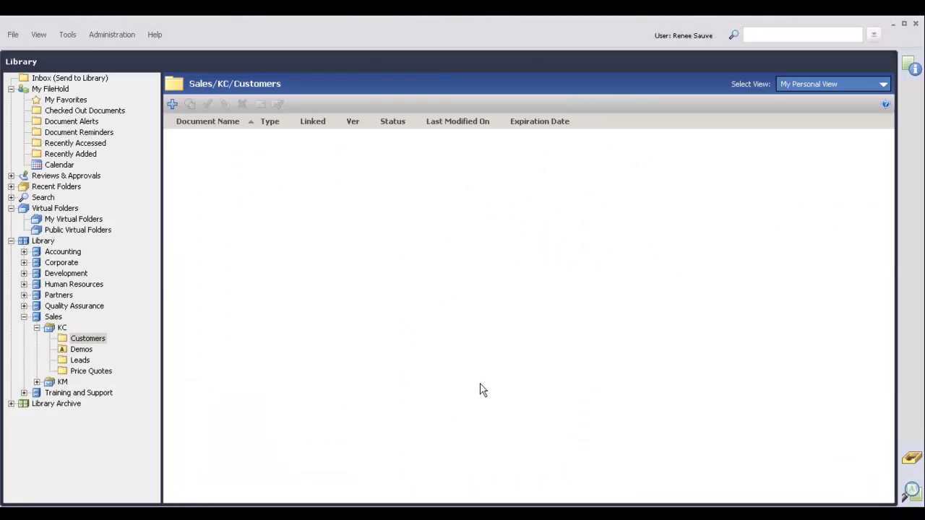
# Add a new managed import named 'Emails from Outlook'.
pyautogui.click(68, 35)
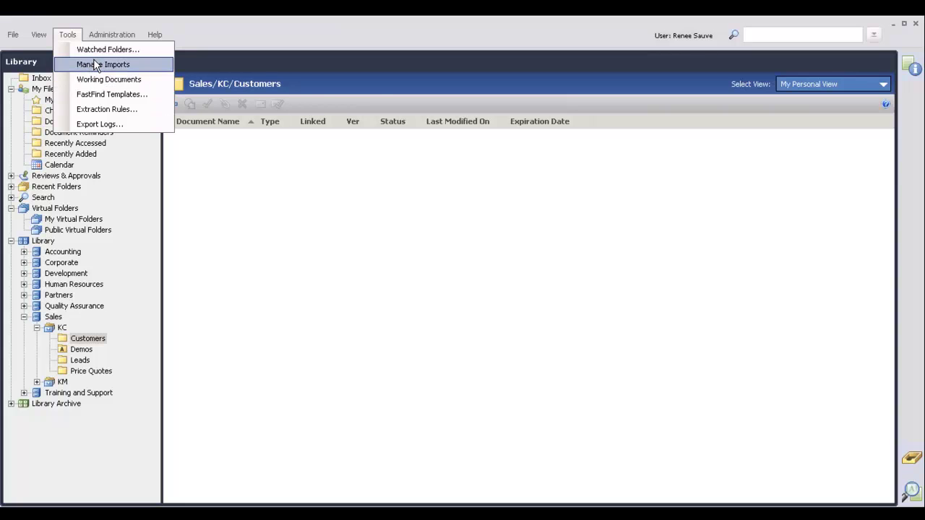
pyautogui.click(97, 65)
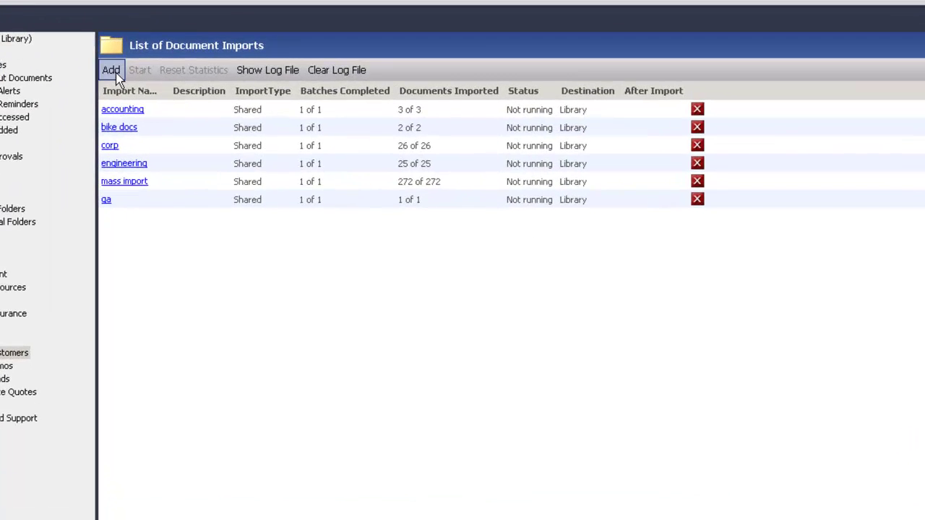
pyautogui.click(178, 104)
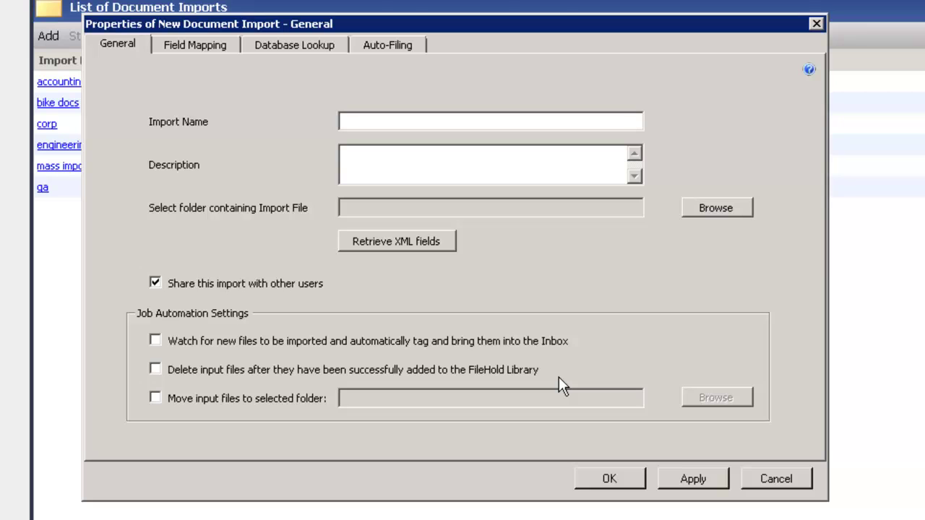
pyautogui.click(488, 122)
pyautogui.write('Emails from Outlook')
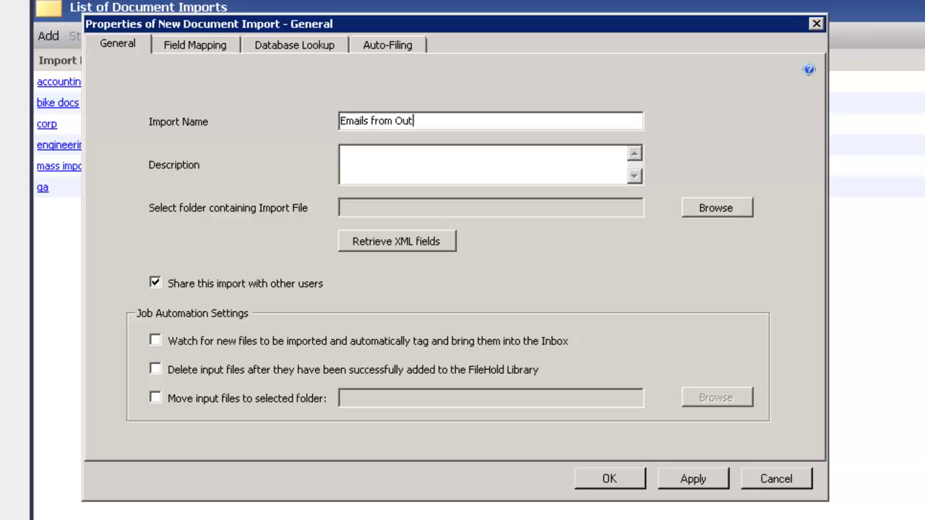
# Point the import at C:\FileHold Emails from Outlook and retrieve its XML fields.
pyautogui.click(739, 213)
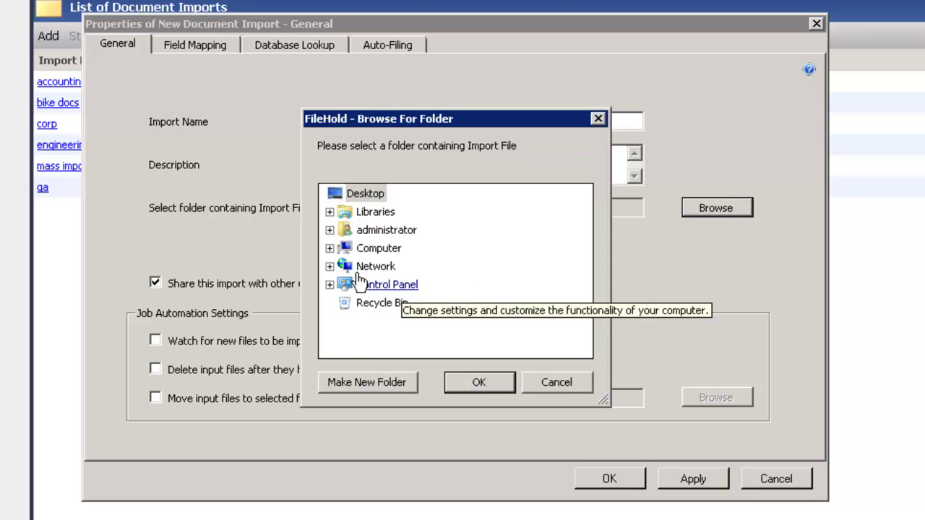
pyautogui.click(330, 248)
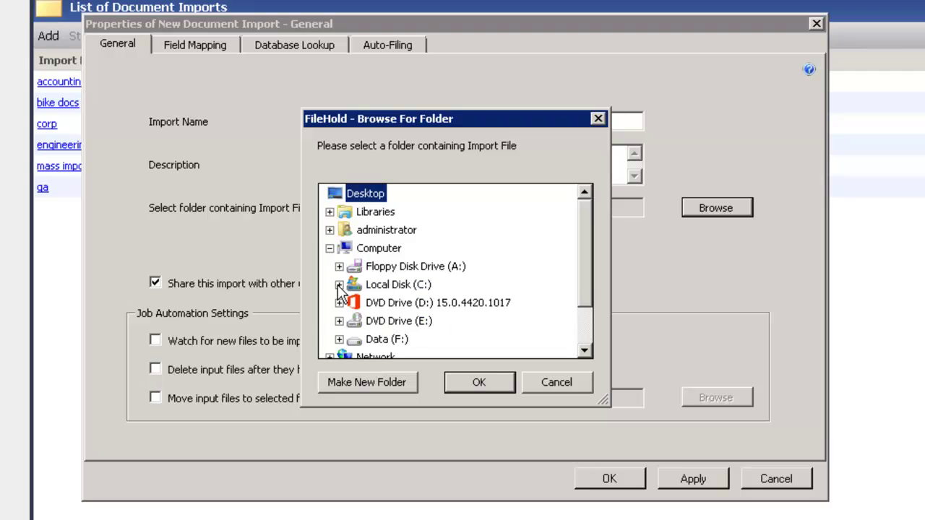
pyautogui.click(338, 285)
pyautogui.click(503, 304)
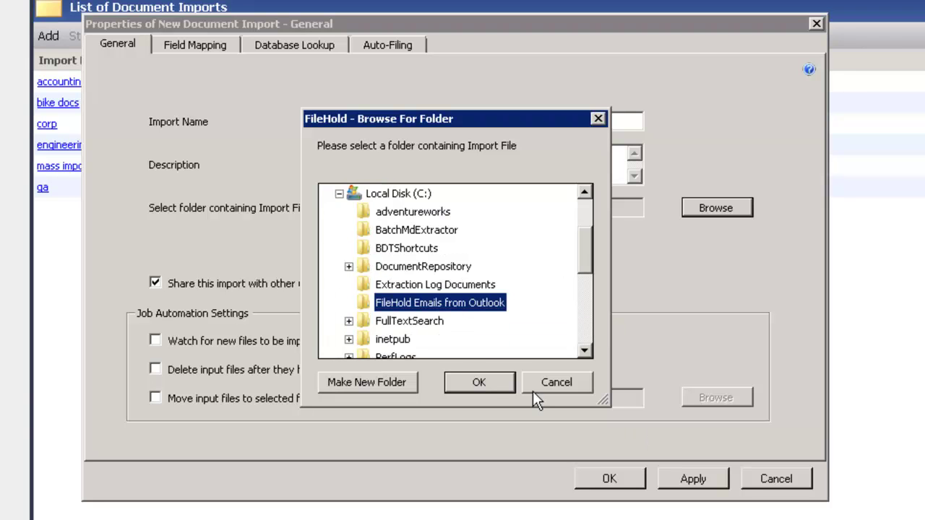
pyautogui.click(489, 382)
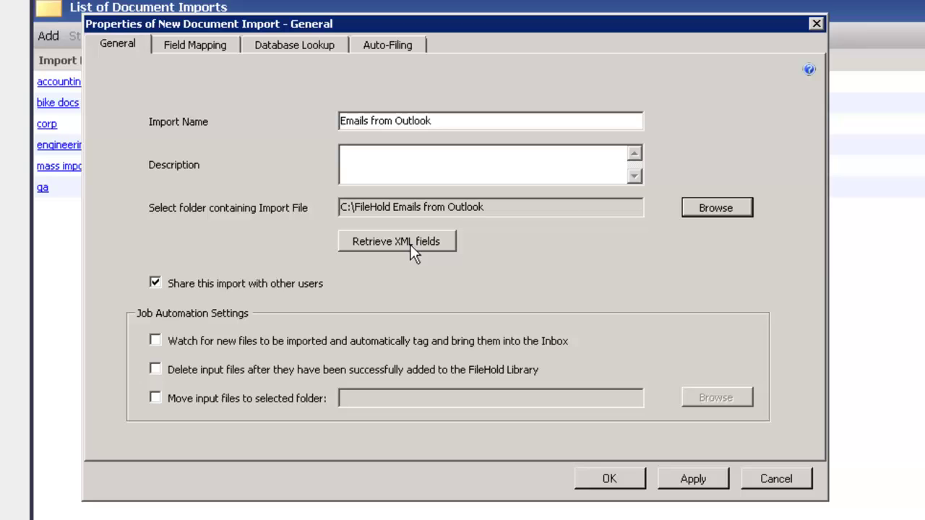
pyautogui.click(409, 244)
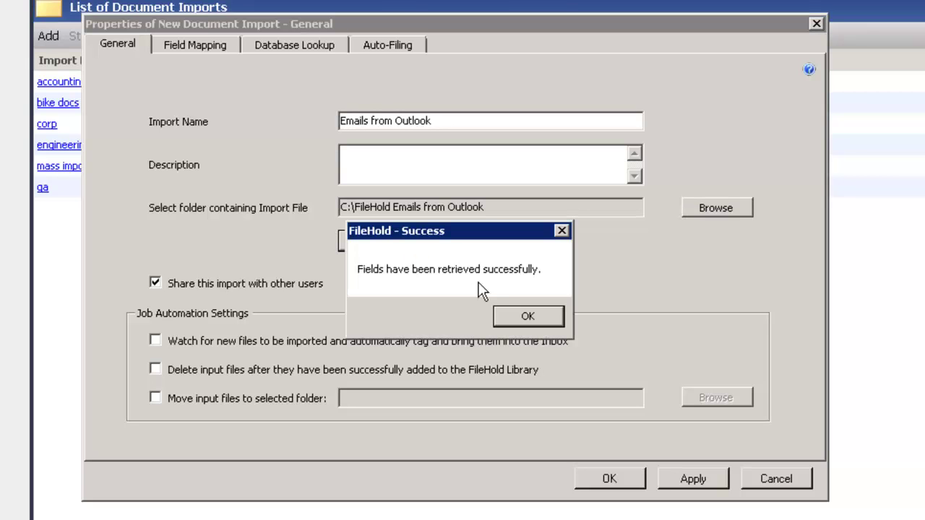
pyautogui.click(527, 316)
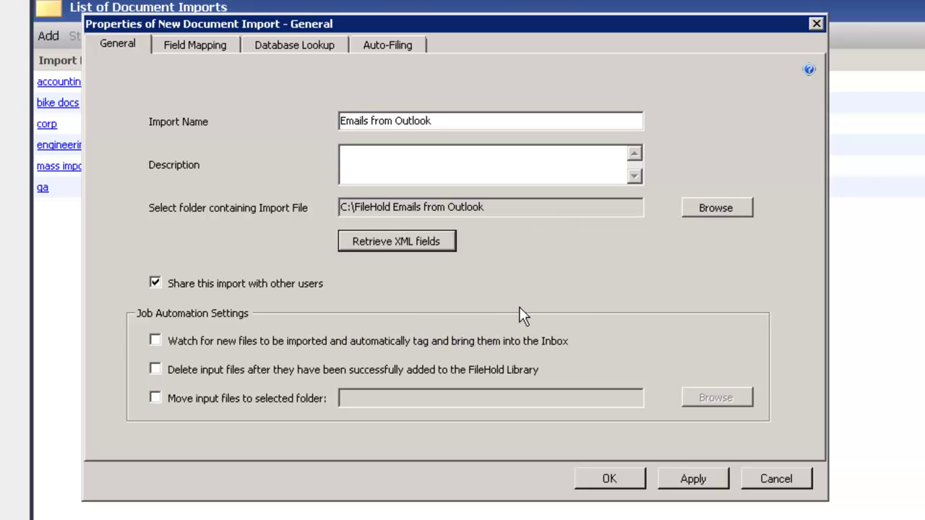
# Turn on Watch for new files for the Emails from Outlook import.
pyautogui.click(157, 340)
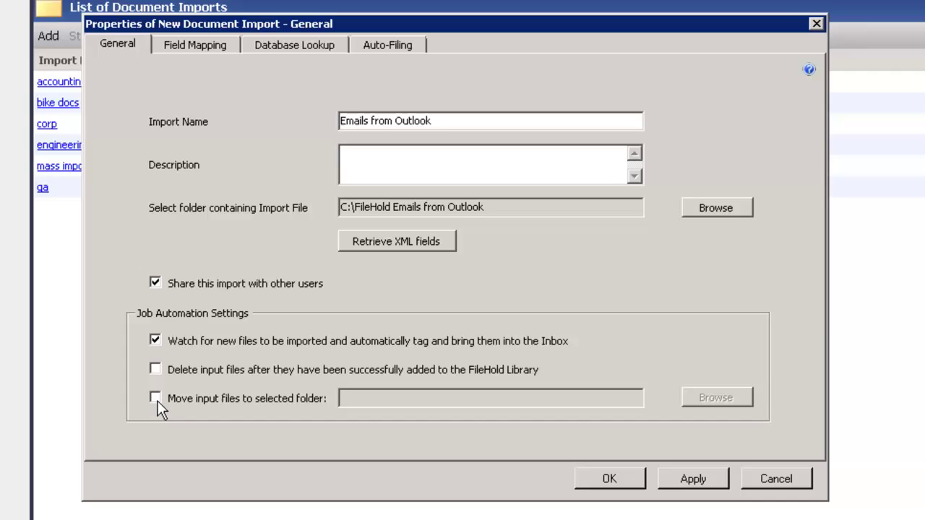
# Choose Email as the destination document type for the import's field mapping.
pyautogui.click(188, 48)
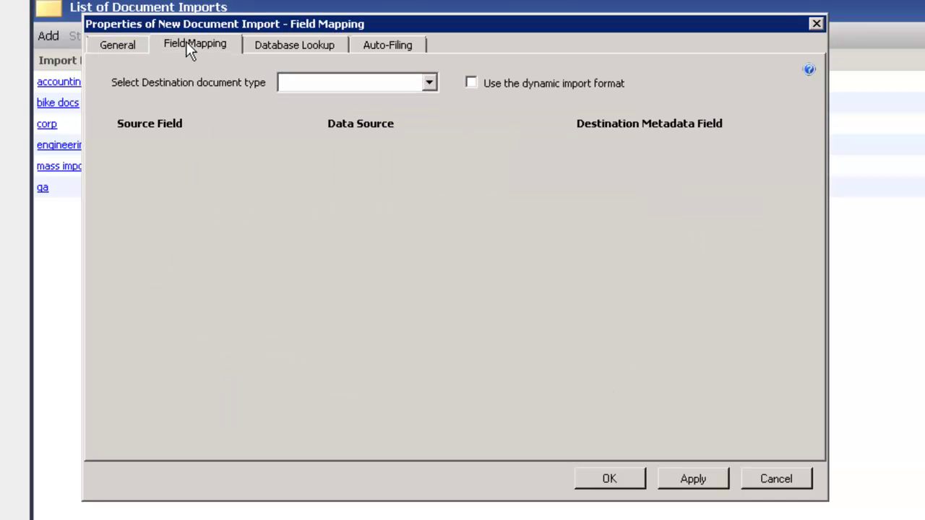
pyautogui.click(429, 84)
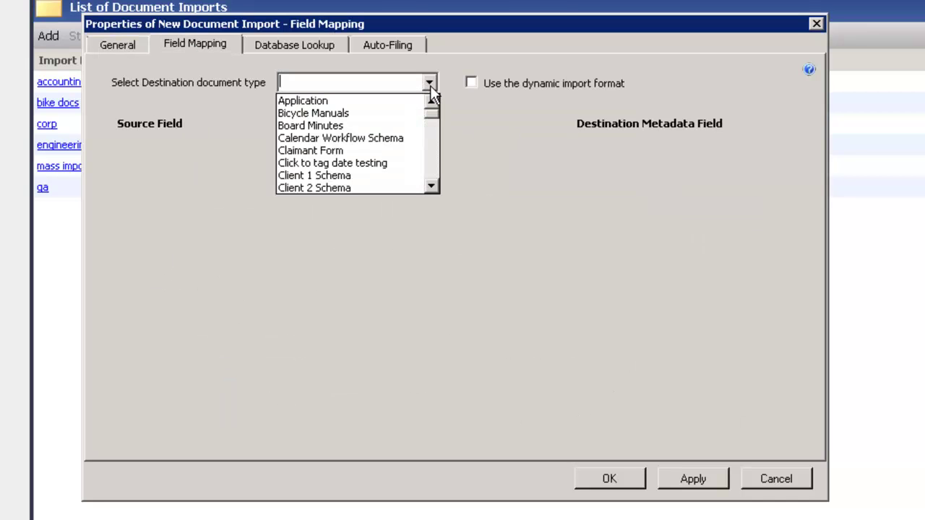
pyautogui.click(435, 153)
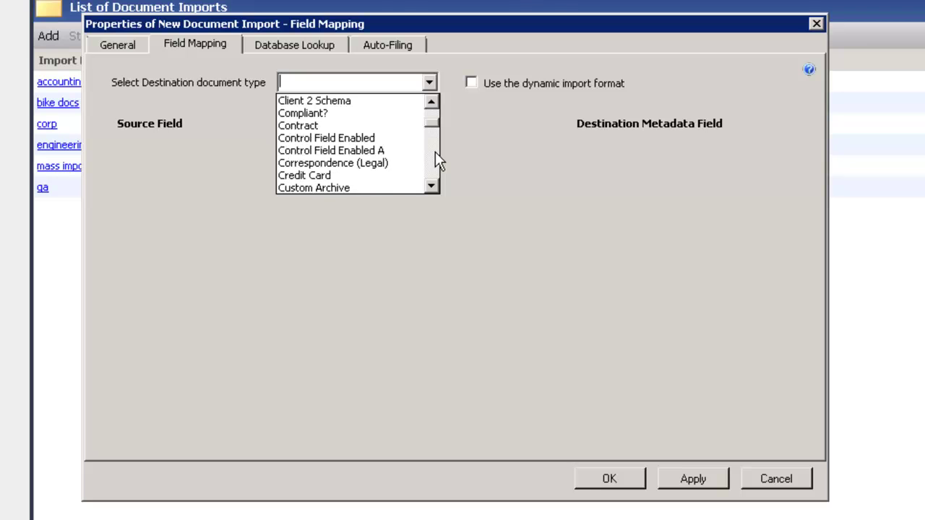
pyautogui.click(435, 153)
pyautogui.click(309, 127)
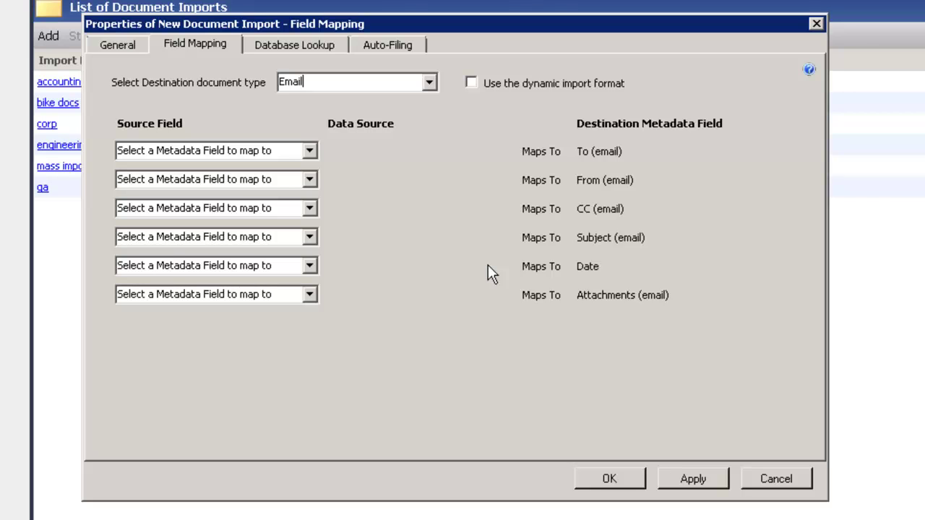
# Map To, From, CC, Subject, Date and Attachments source fields onto their matching Email fields.
pyautogui.click(309, 151)
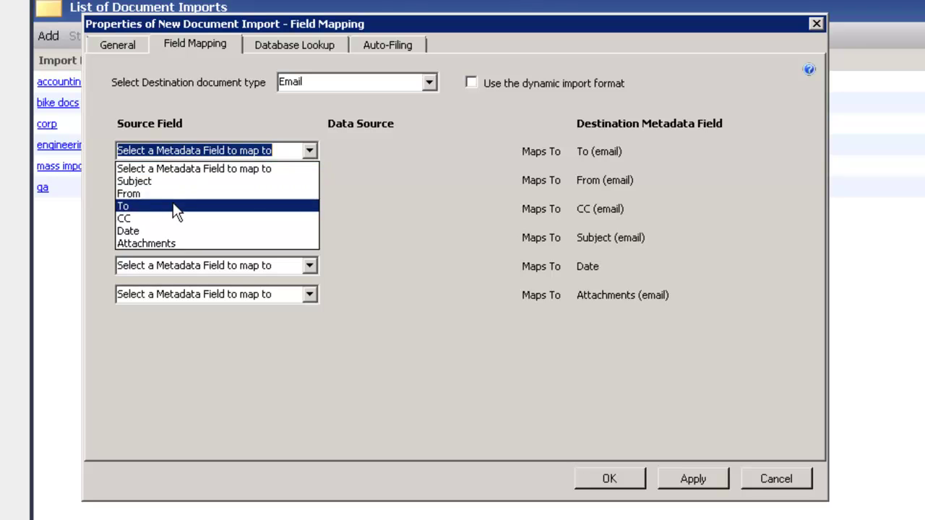
pyautogui.click(173, 205)
pyautogui.click(310, 180)
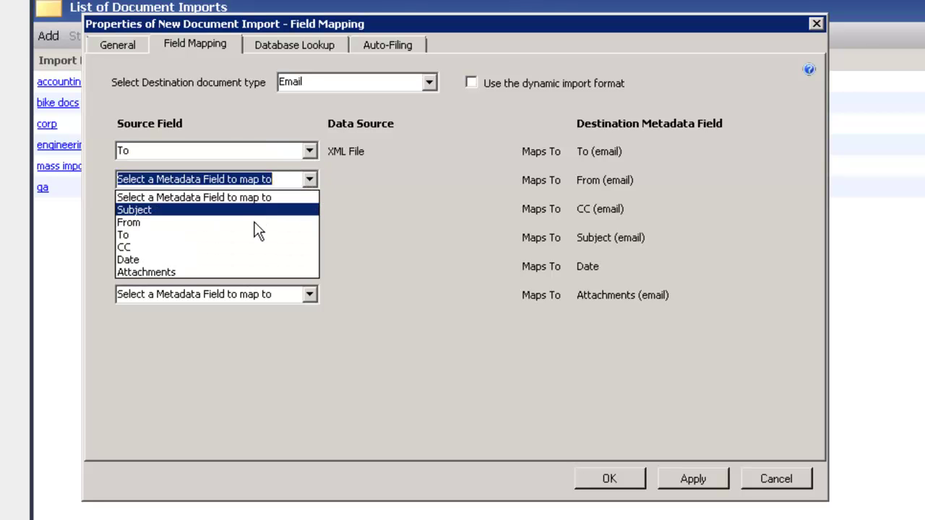
pyautogui.click(257, 224)
pyautogui.click(311, 208)
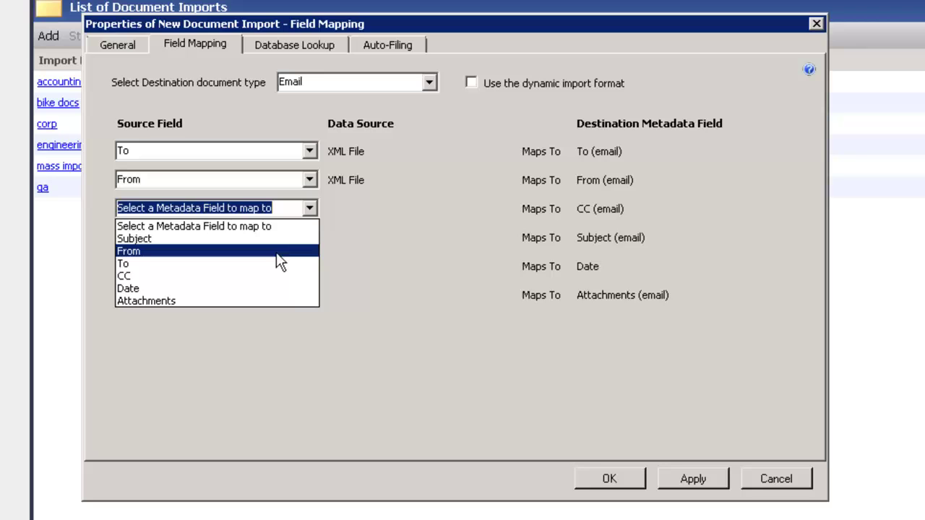
pyautogui.click(278, 276)
pyautogui.click(311, 236)
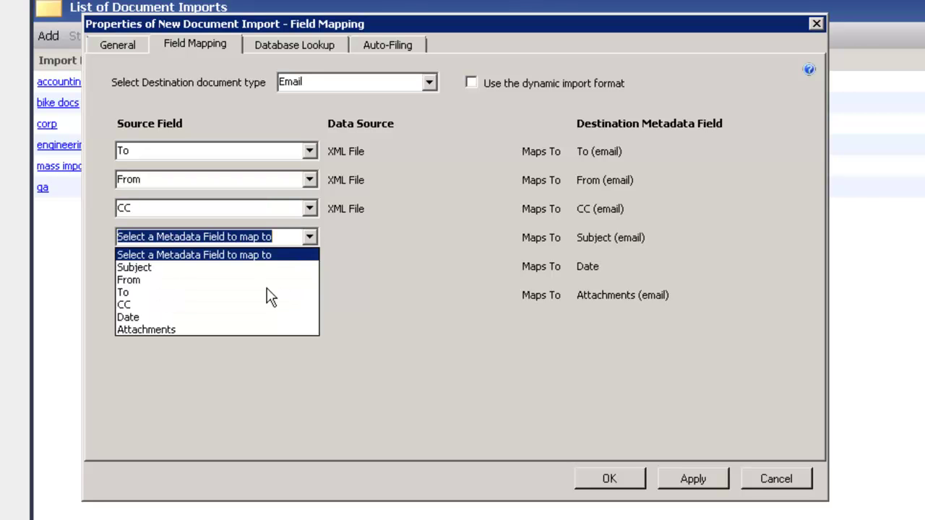
pyautogui.click(225, 267)
pyautogui.click(312, 266)
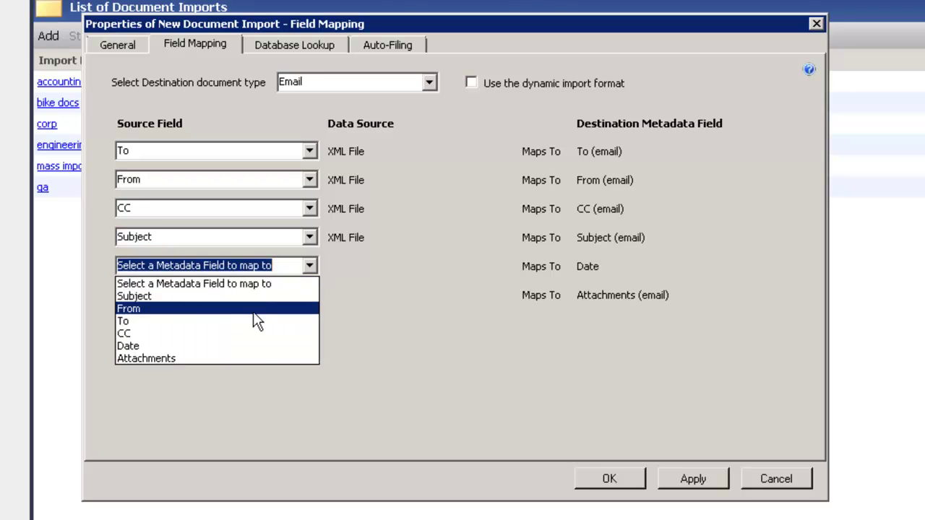
pyautogui.click(264, 346)
pyautogui.click(307, 297)
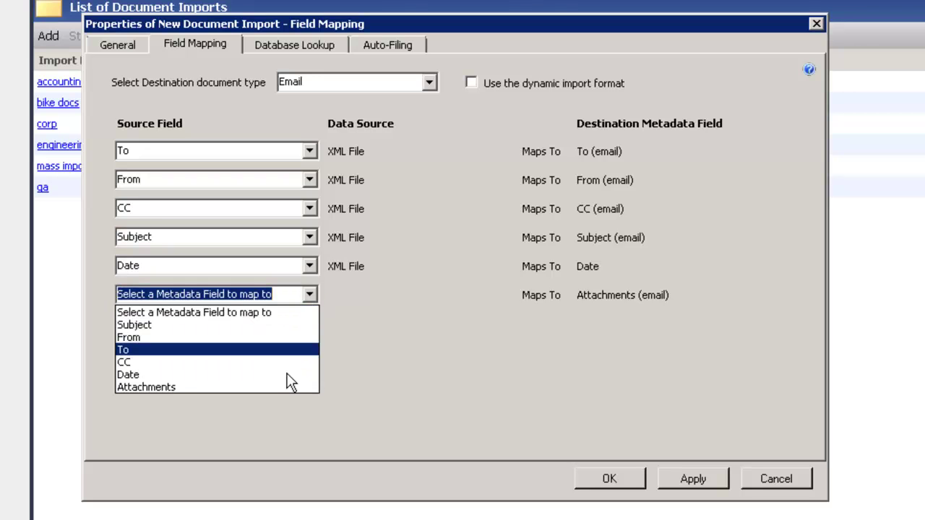
pyautogui.click(288, 389)
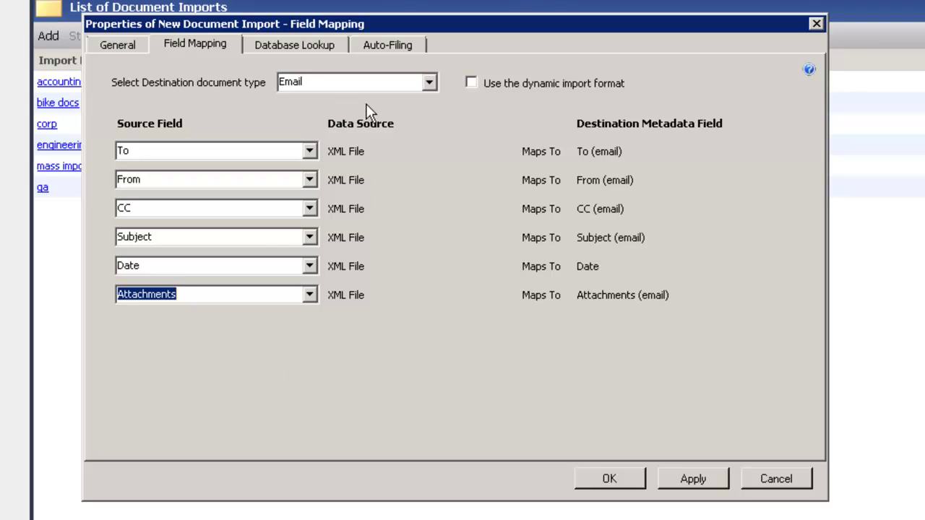
pyautogui.click(388, 46)
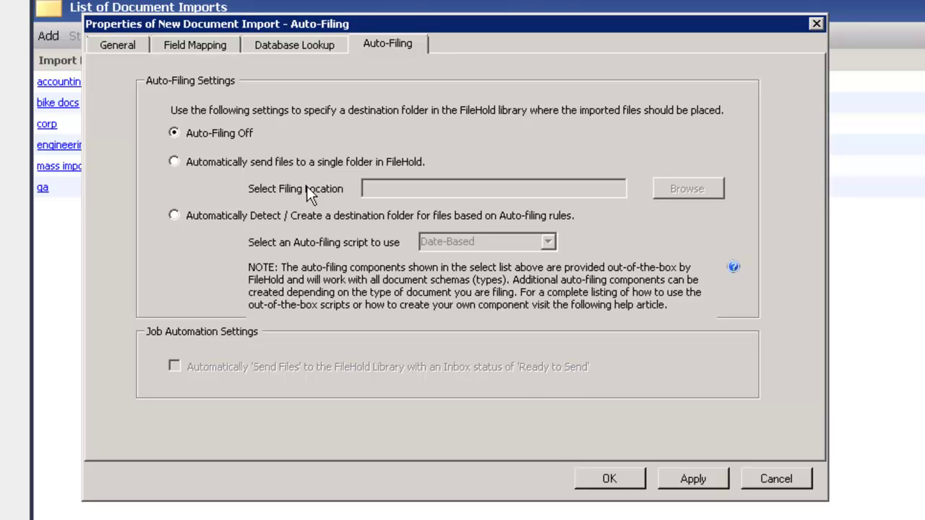
# Save the Emails from Outlook import with Auto-Filing off and select it in the imports list.
pyautogui.click(621, 480)
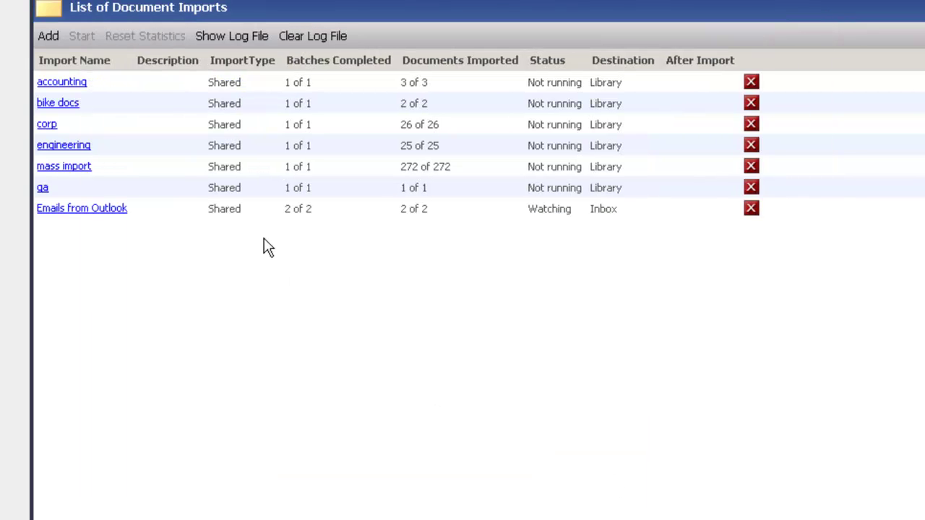
pyautogui.click(309, 215)
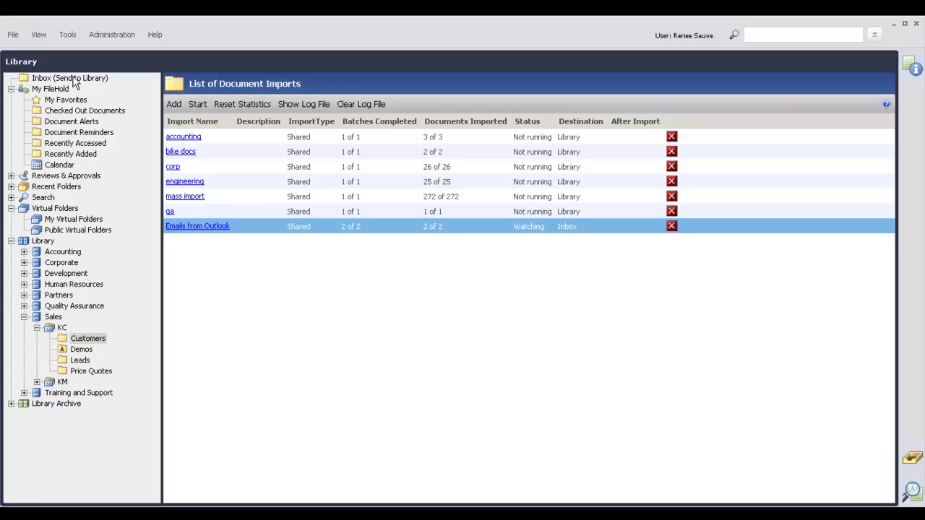
# Check the metadata of the 'RE FileHold has been successfully installed' and 'RE Retrieving Documents' emails in the Inbox.
pyautogui.click(74, 79)
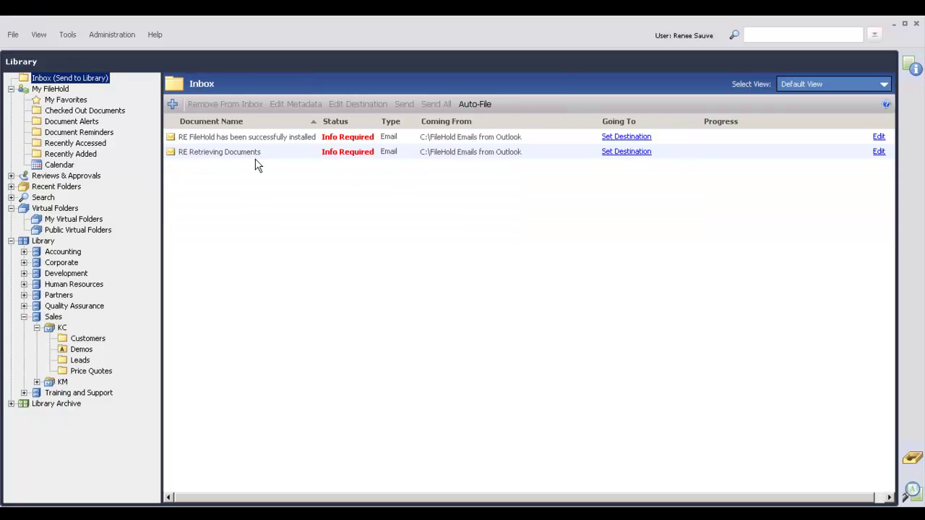
pyautogui.click(248, 140)
pyautogui.click(914, 68)
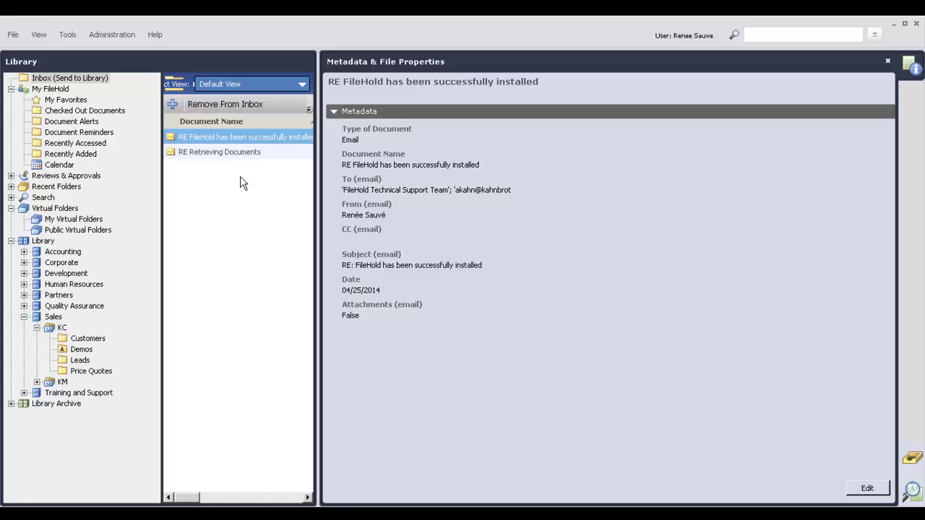
pyautogui.click(231, 153)
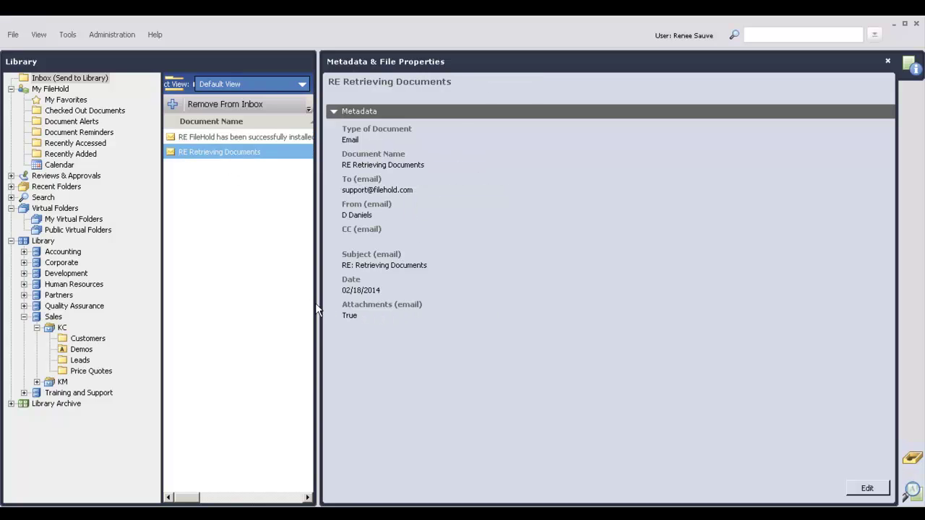
pyautogui.moveTo(316, 303); pyautogui.dragTo(696, 307)
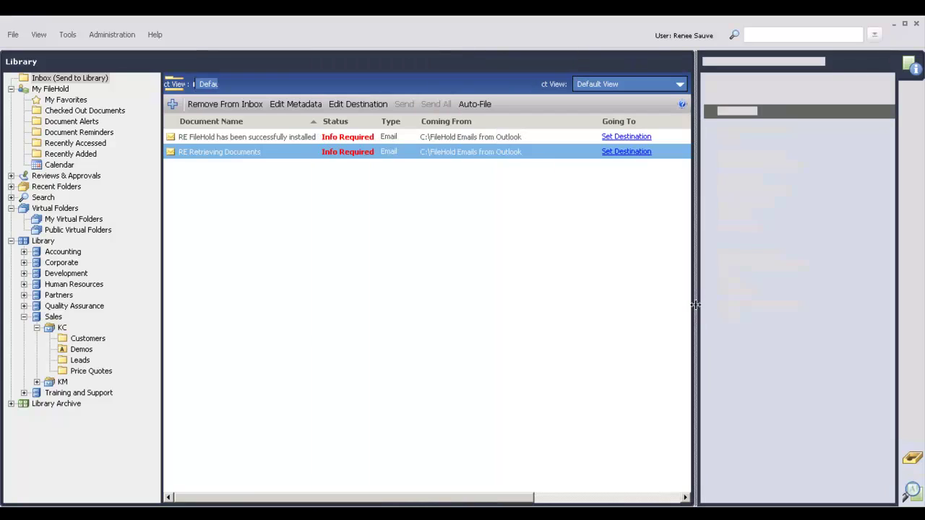
# File both Inbox emails into Sales > KC > Customers and send them all to the library.
pyautogui.keyDown('shift'); pyautogui.click(204, 137); pyautogui.keyUp('shift')
pyautogui.moveTo(205, 138); pyautogui.dragTo(118, 341)
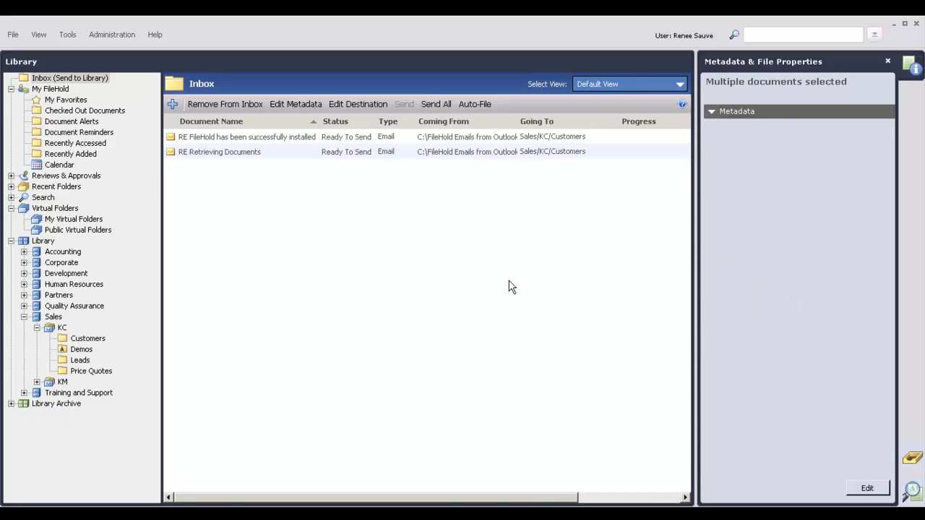
pyautogui.click(436, 105)
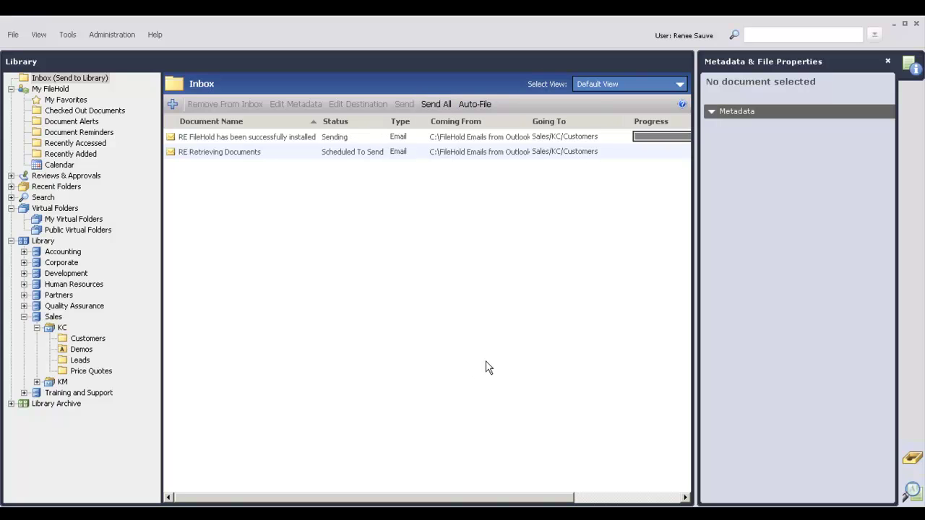